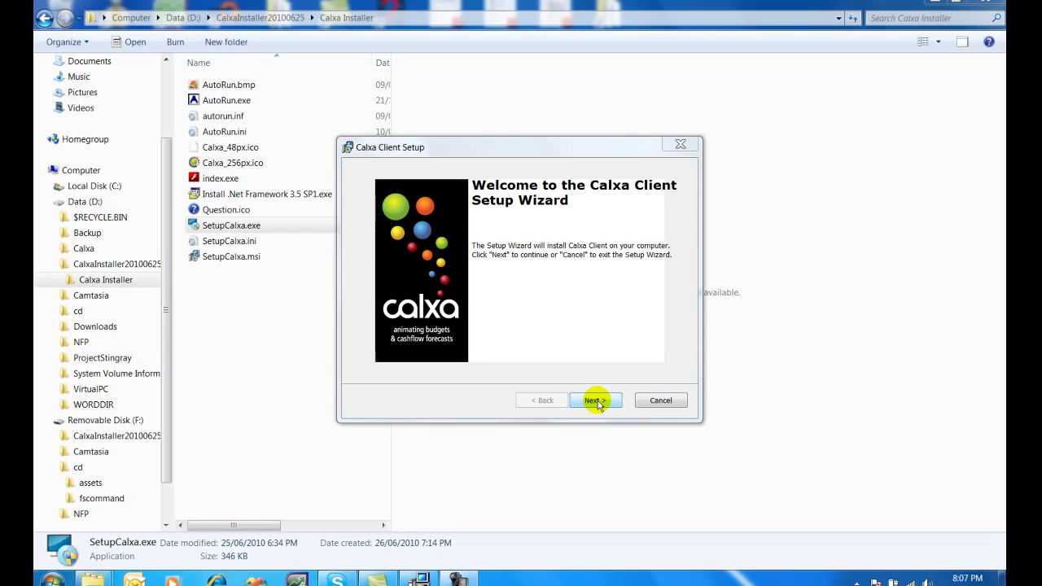
Step: Start the Calxa Client installation and accept the licence agreement
{"action": "left_click", "coordinate": [600, 402]}
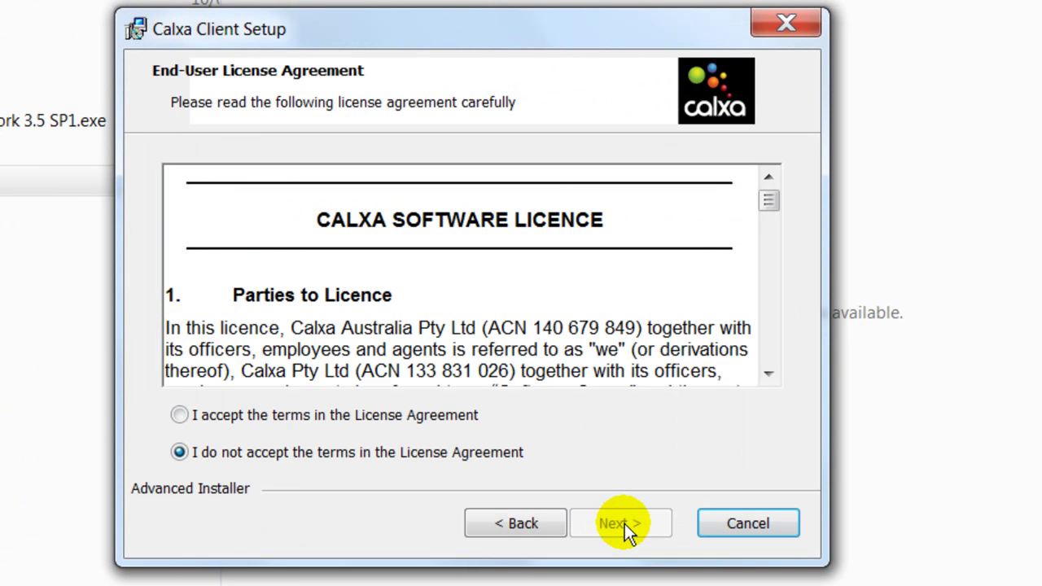
{"action": "left_click", "coordinate": [432, 417]}
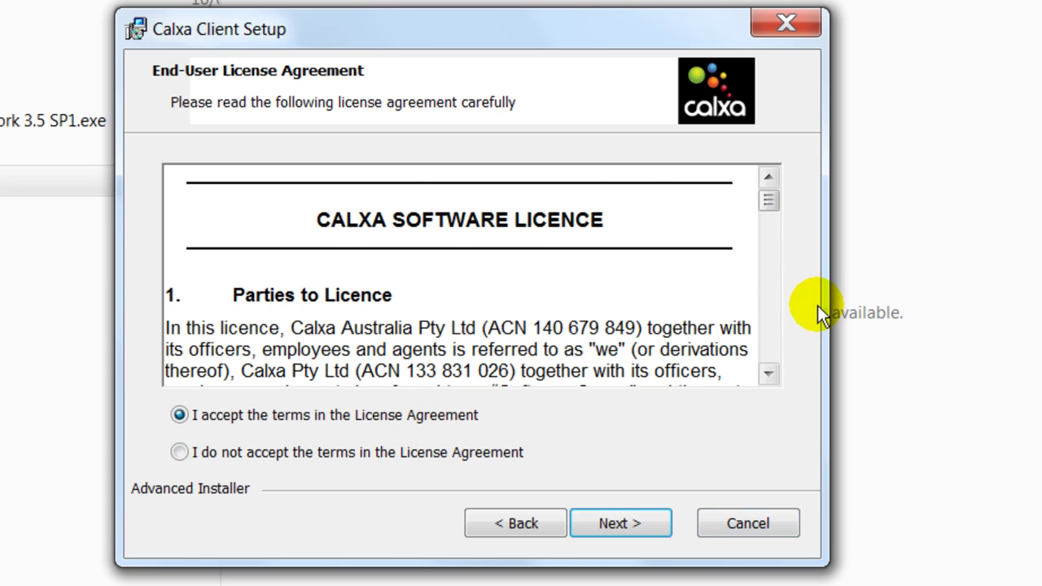
{"action": "left_click", "coordinate": [768, 345]}
{"action": "left_click", "coordinate": [768, 345]}
{"action": "left_click", "coordinate": [767, 345]}
{"action": "left_click", "coordinate": [768, 345]}
{"action": "left_click", "coordinate": [768, 345]}
{"action": "left_click", "coordinate": [768, 345]}
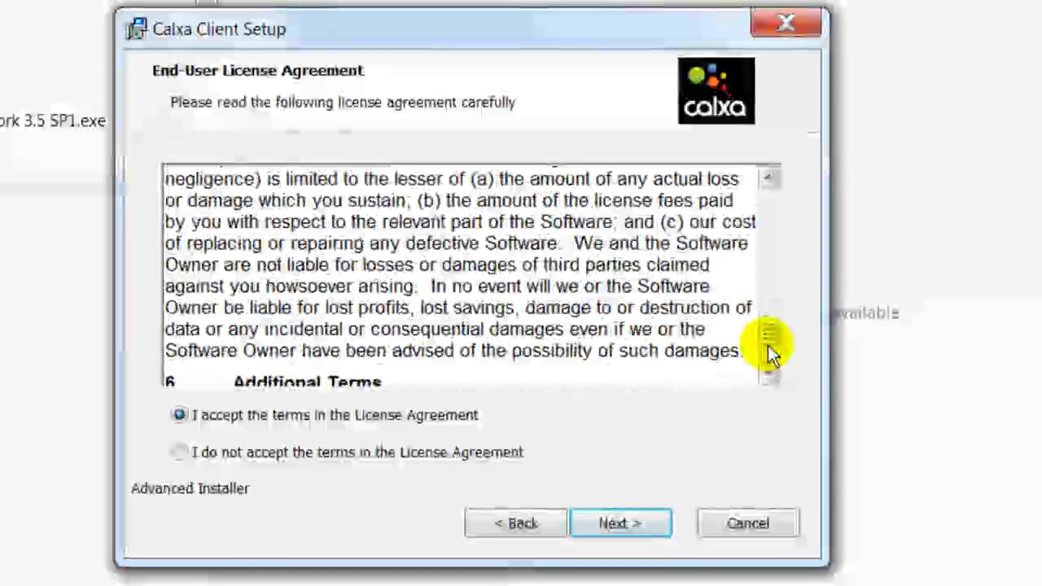
{"action": "left_click", "coordinate": [628, 523]}
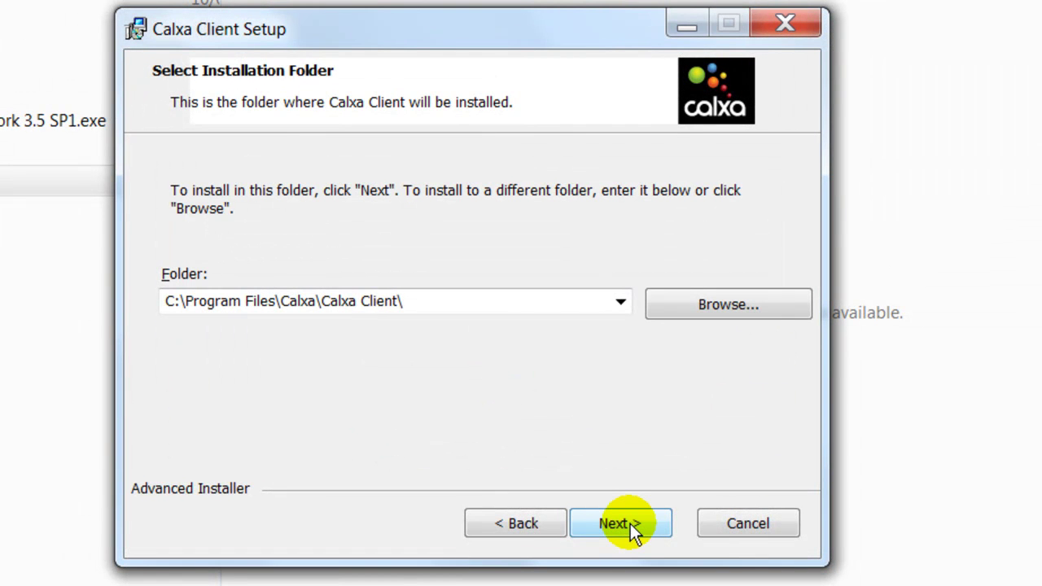
Step: Install to the default Program Files folder with Desktop and Start Menu shortcuts, then launch Calxa Client
{"action": "left_click", "coordinate": [630, 523]}
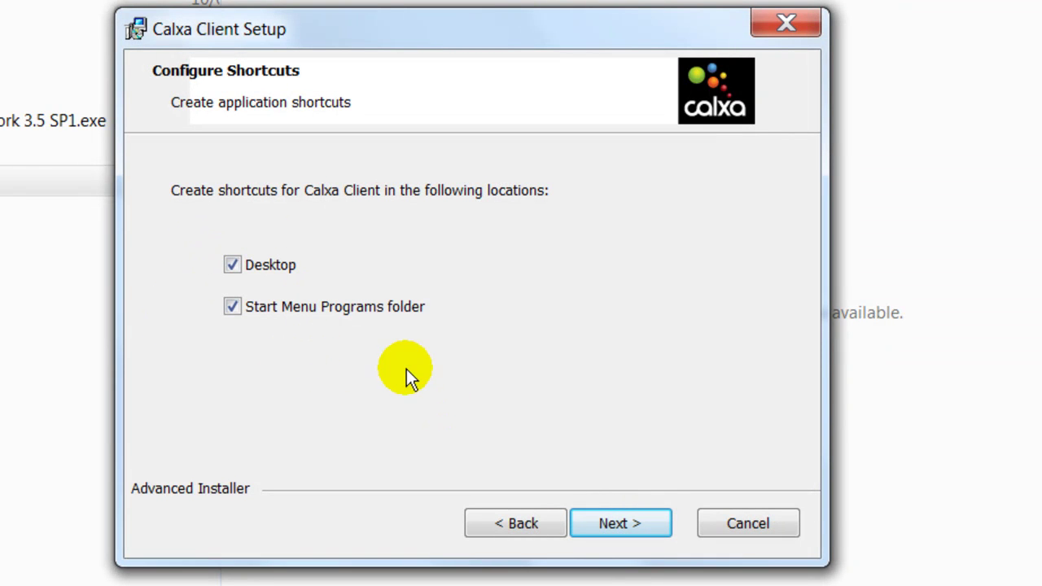
{"action": "left_click", "coordinate": [620, 525]}
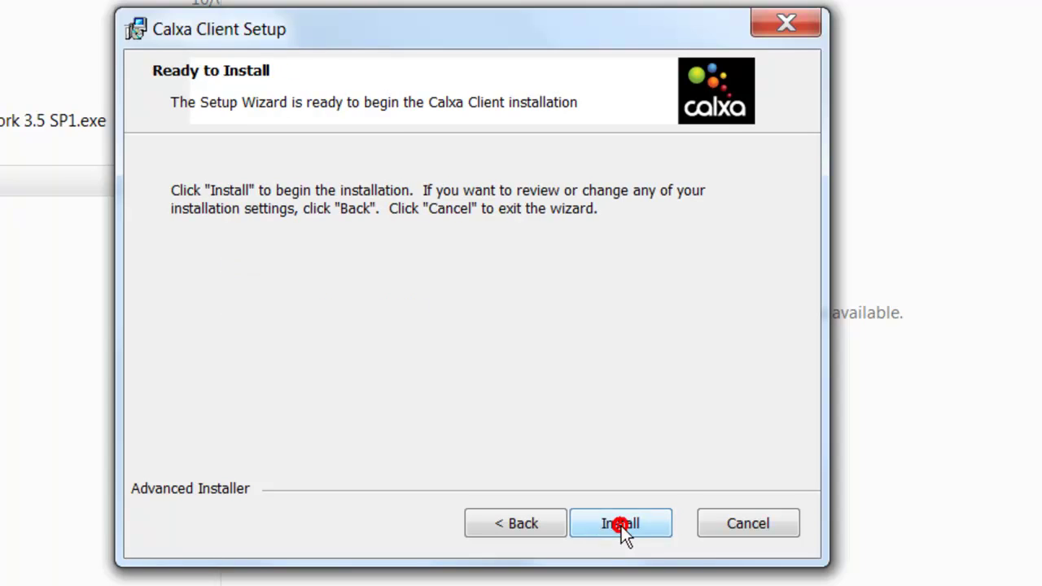
{"action": "left_click", "coordinate": [621, 523]}
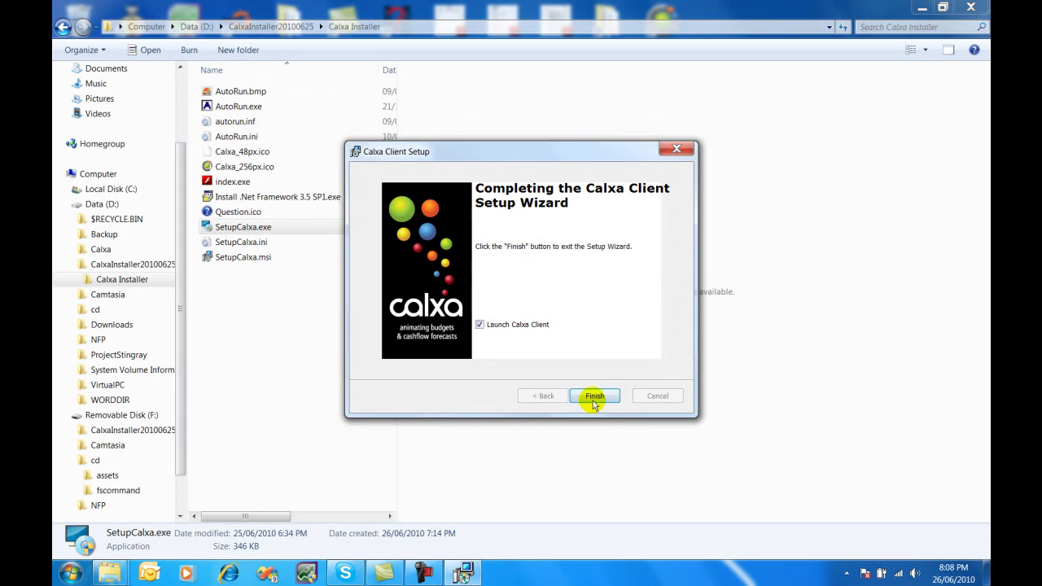
{"action": "left_click", "coordinate": [595, 396]}
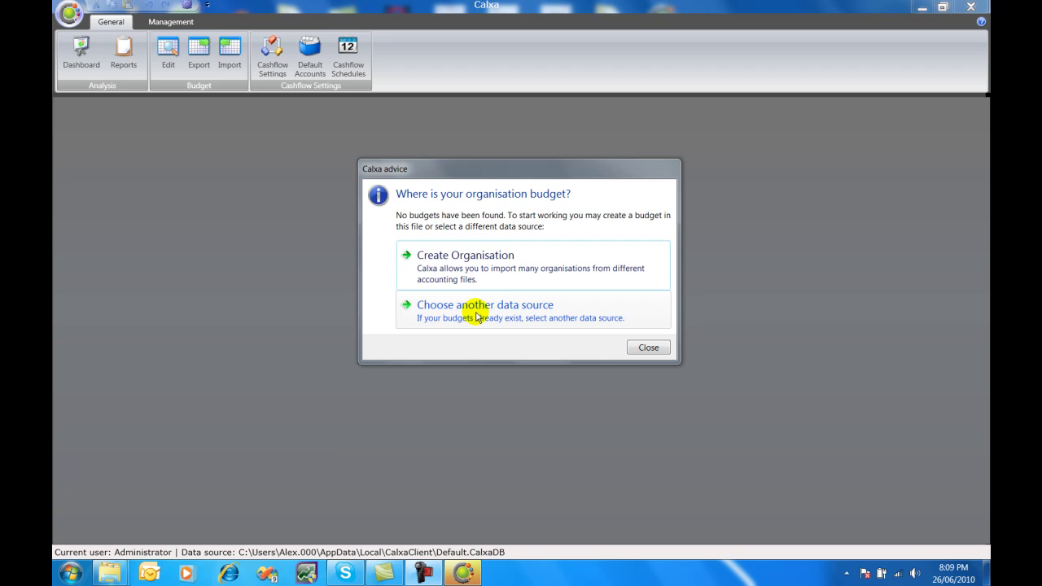
Step: Choose another data source and create a local data file named MyDatabase in D:\Calxa
{"action": "left_click", "coordinate": [476, 313]}
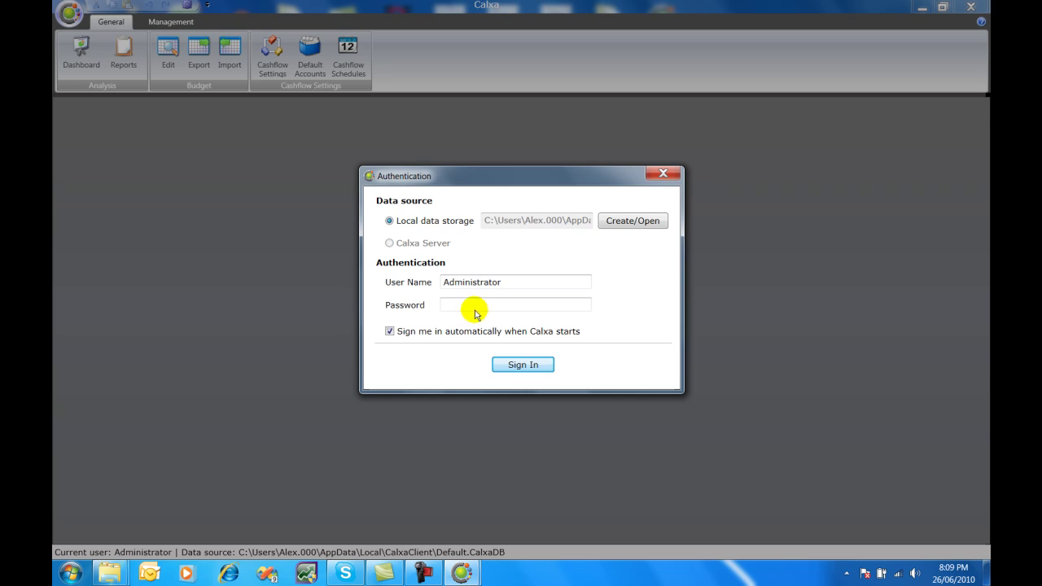
{"action": "left_click", "coordinate": [631, 223]}
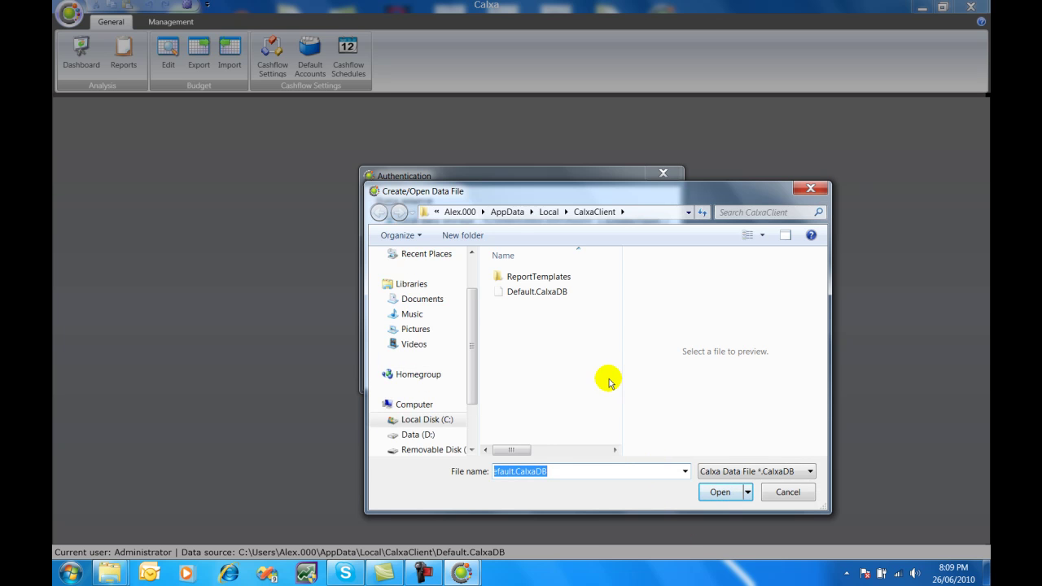
{"action": "left_click", "coordinate": [470, 399]}
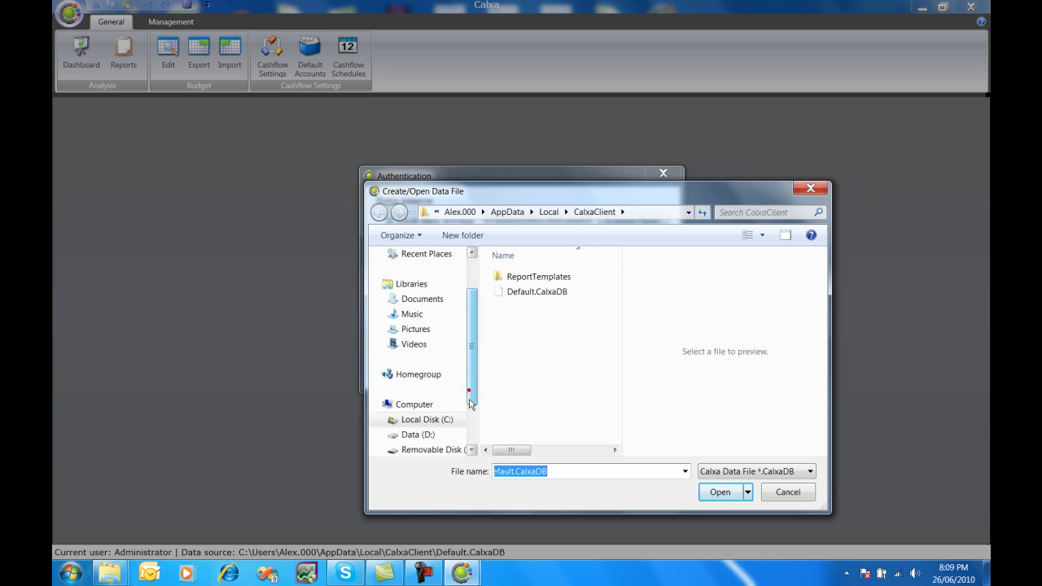
{"action": "left_click", "coordinate": [387, 377]}
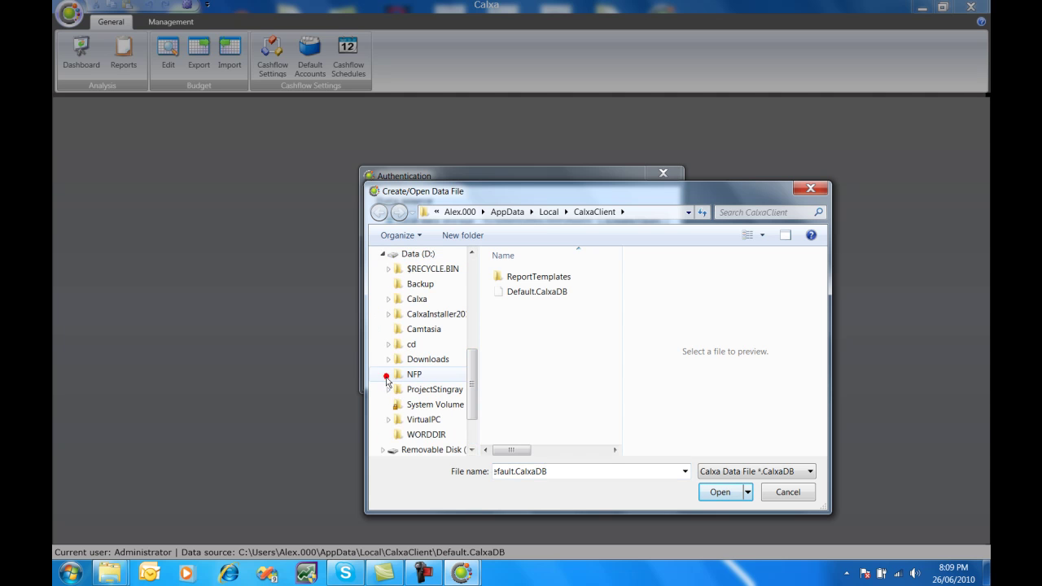
{"action": "left_click", "coordinate": [418, 301]}
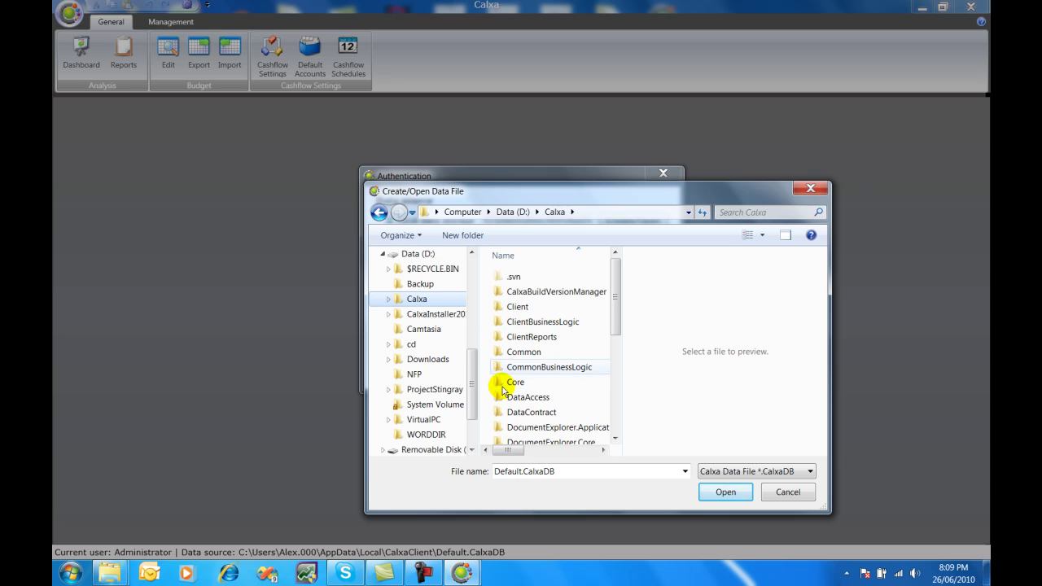
{"action": "double_click", "coordinate": [524, 472]}
{"action": "left_click_drag", "start_coordinate": [523, 472], "coordinate": [459, 490]}
{"action": "type", "text": "My"}
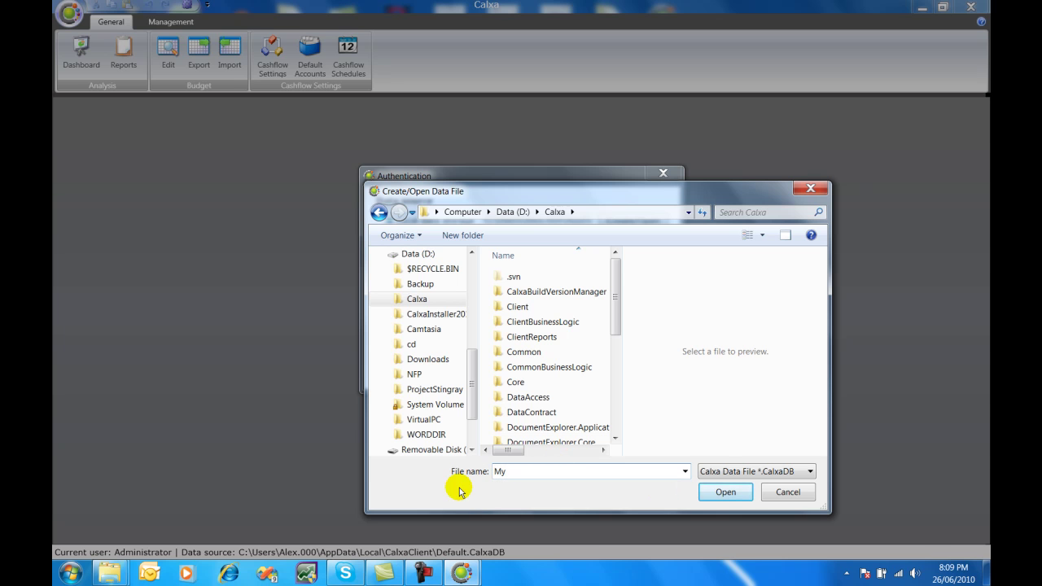
{"action": "type", "text": "DA"}
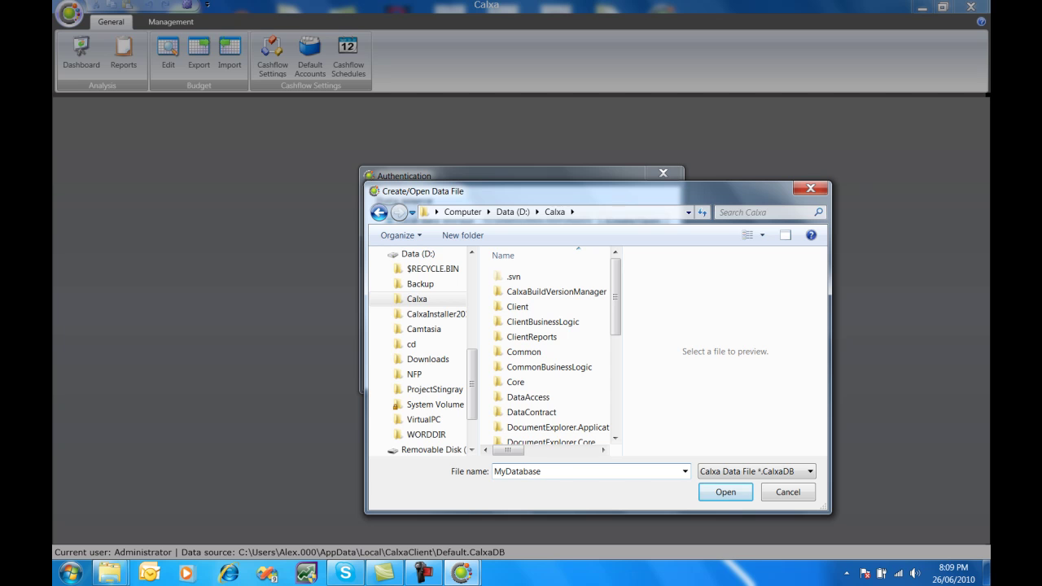
{"action": "left_click", "coordinate": [716, 495]}
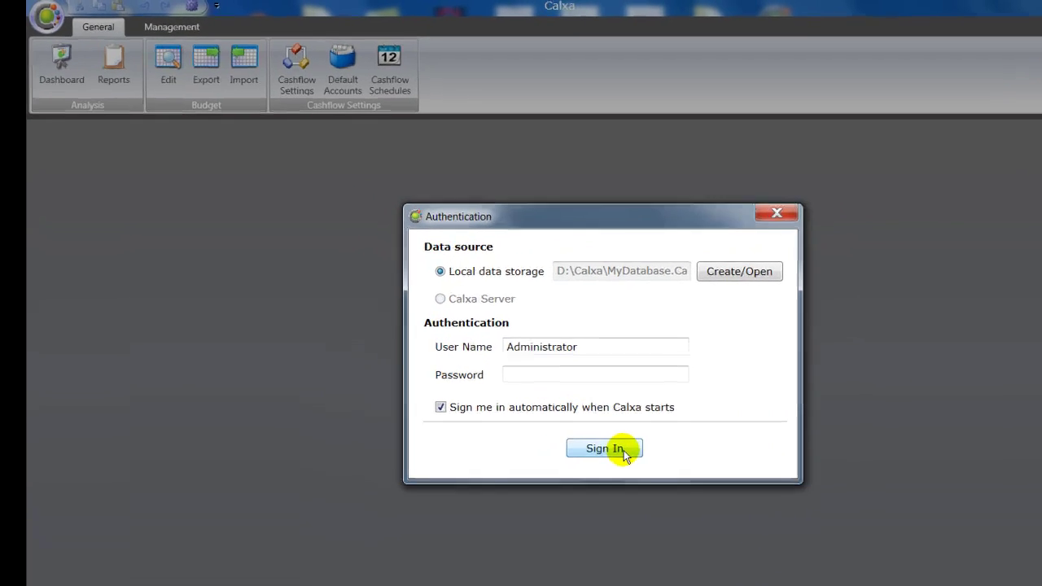
Step: Sign in and choose D:\NFP\Not-for-Profit Inc_.myo as the accounting file for a new organisation
{"action": "left_click", "coordinate": [538, 365]}
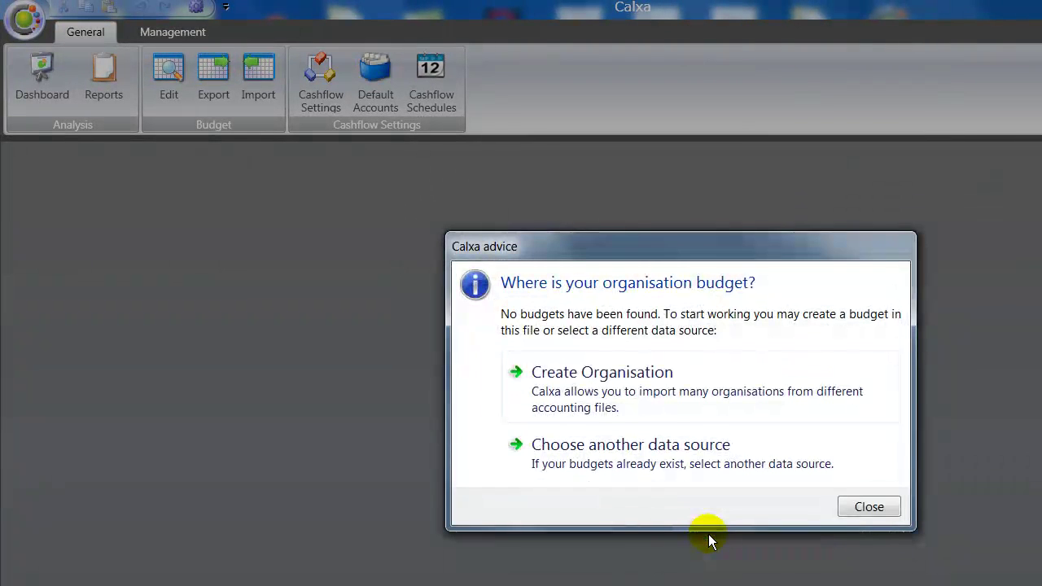
{"action": "left_click", "coordinate": [627, 407]}
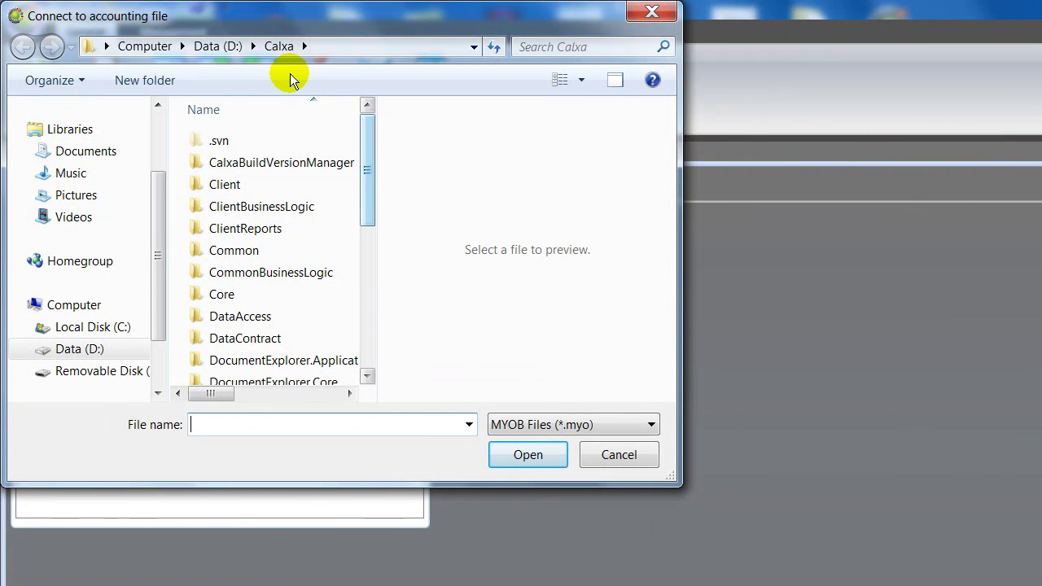
{"action": "left_click", "coordinate": [251, 44]}
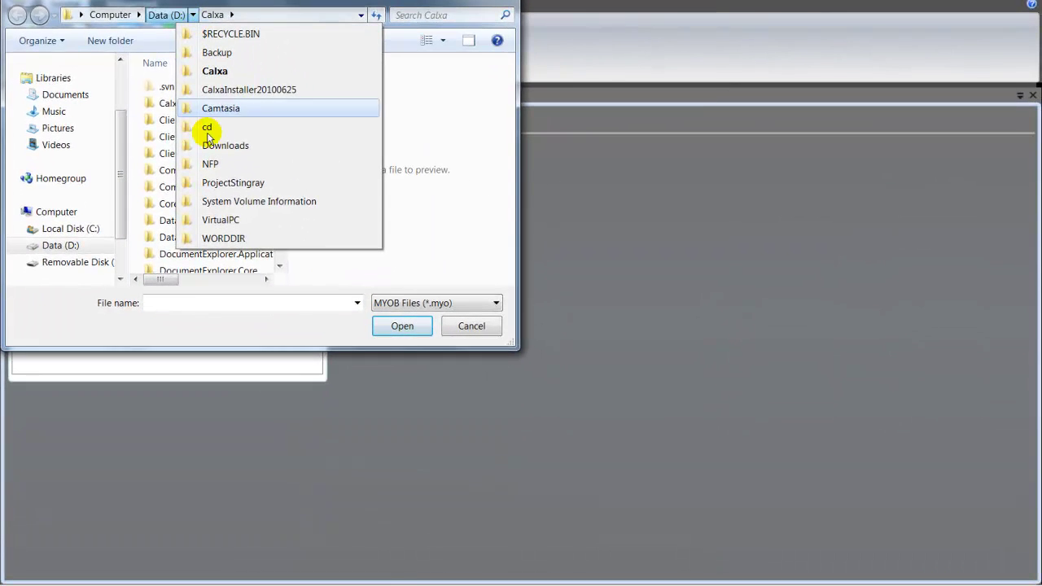
{"action": "left_click", "coordinate": [210, 164]}
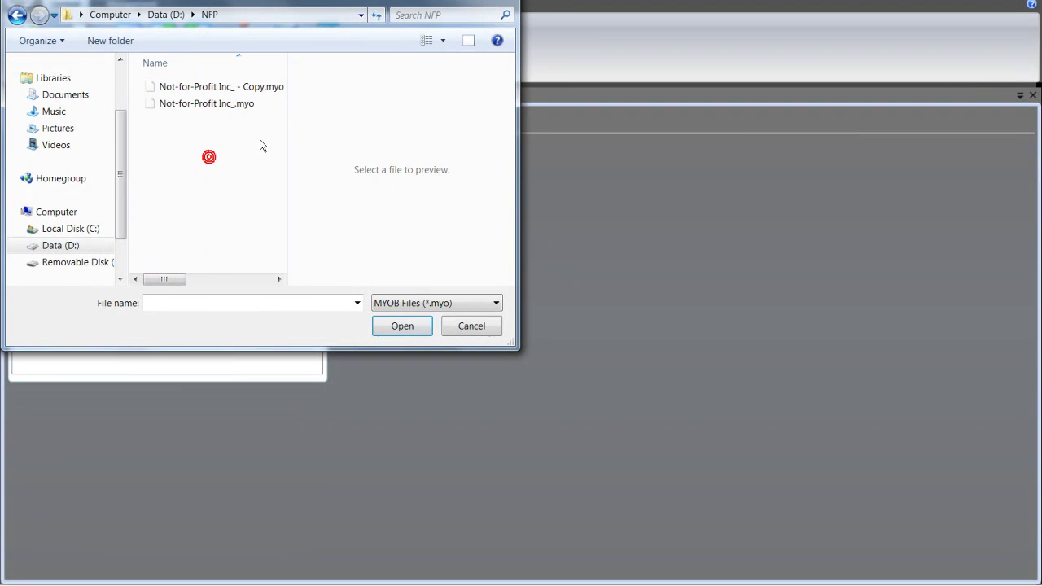
{"action": "double_click", "coordinate": [227, 106]}
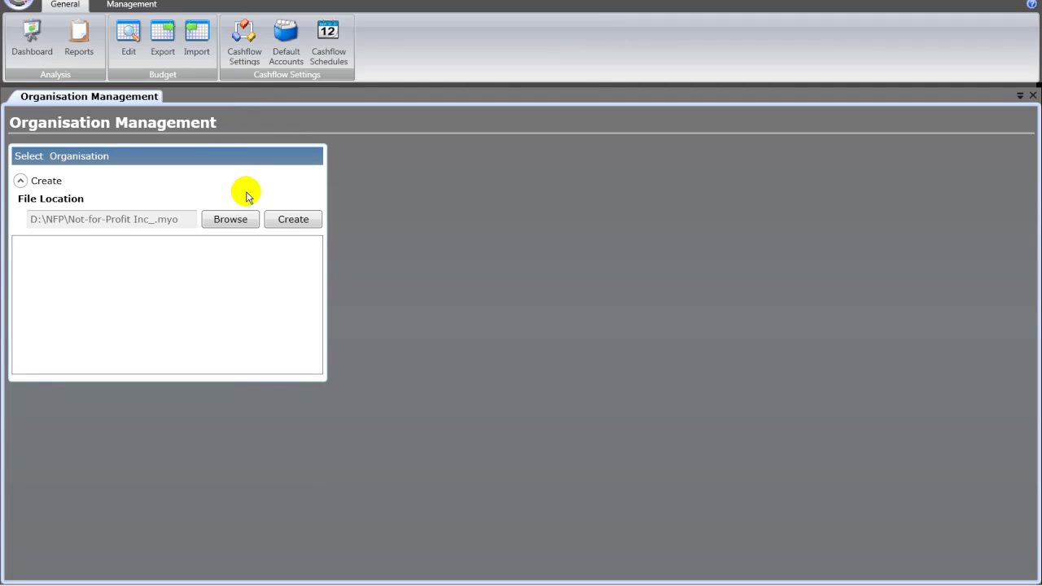
Step: Create the organisation from Not-for-Profit Inc_.myo and wait for the completion message
{"action": "left_click", "coordinate": [292, 221]}
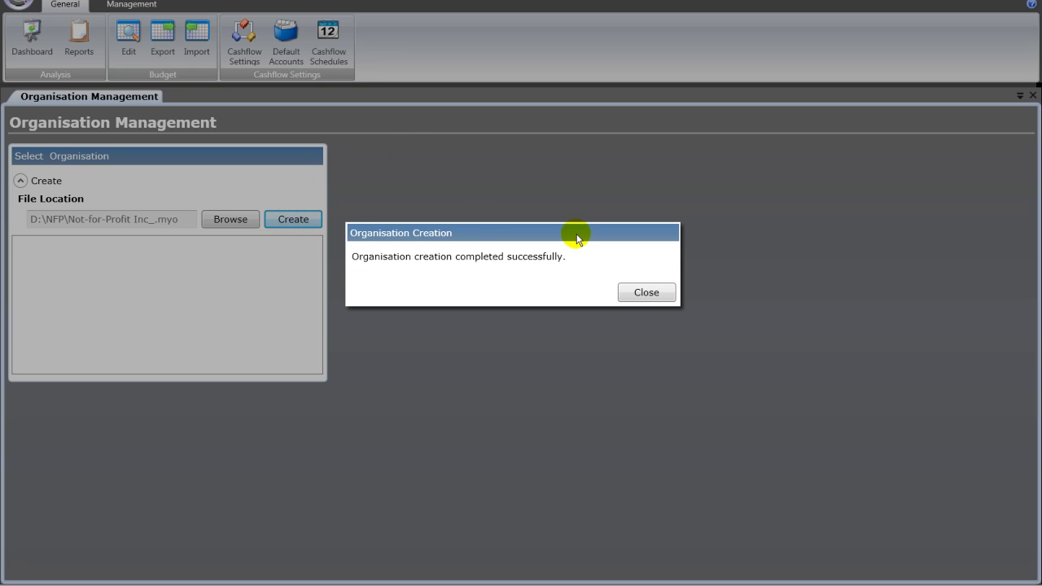
Step: Keep June as the financial year end, set the overdraft limit to 10000, and save
{"action": "left_click", "coordinate": [639, 294]}
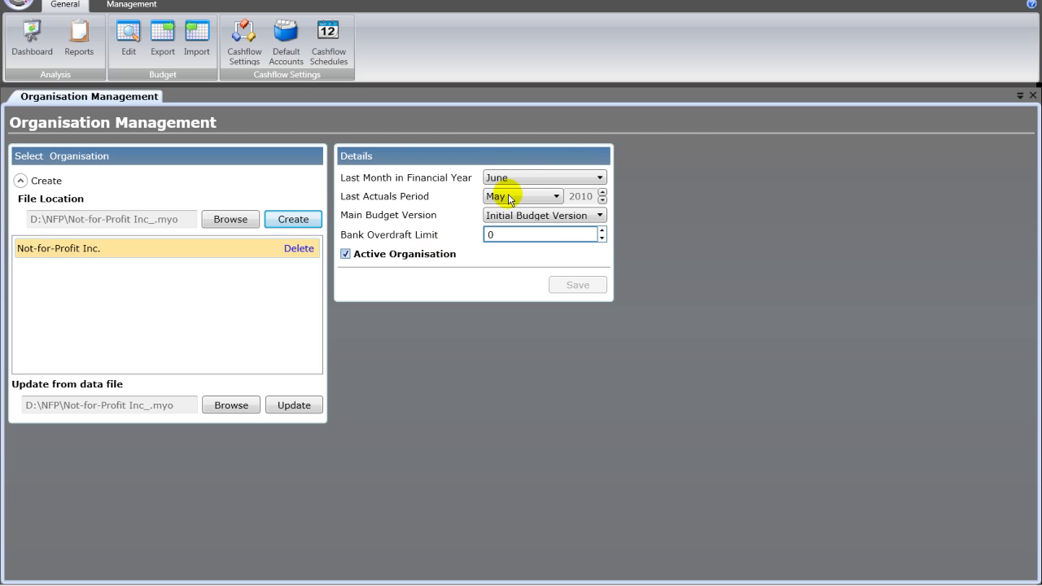
{"action": "left_click", "coordinate": [529, 179]}
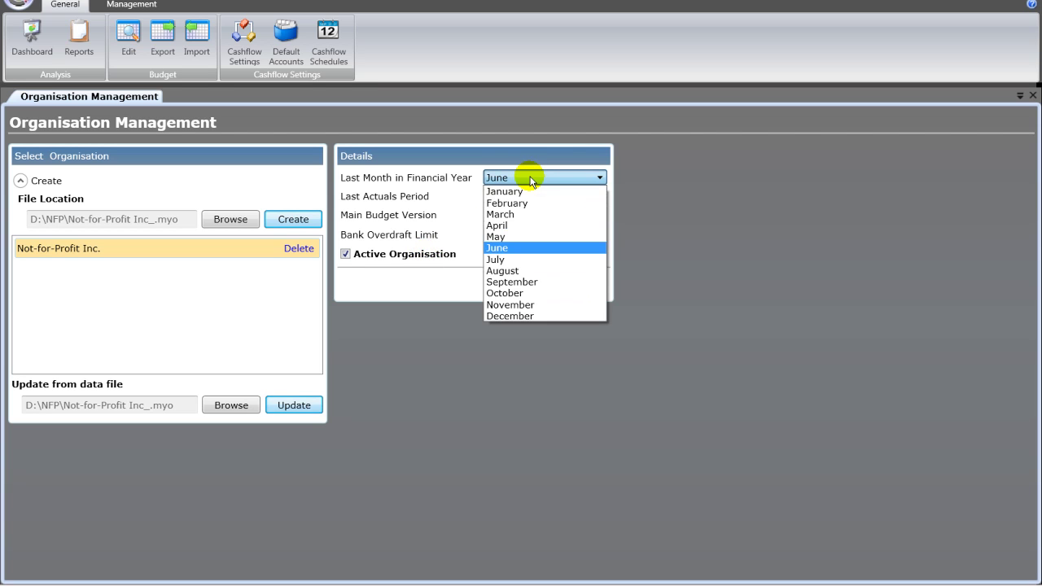
{"action": "left_click", "coordinate": [530, 178]}
{"action": "left_click_drag", "start_coordinate": [508, 233], "coordinate": [487, 236]}
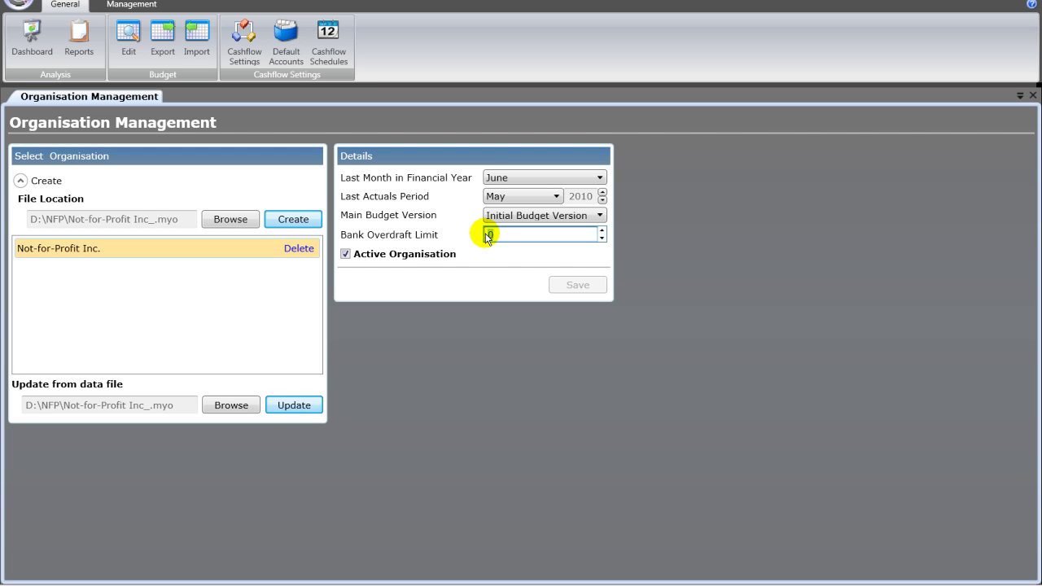
{"action": "type", "text": "10000"}
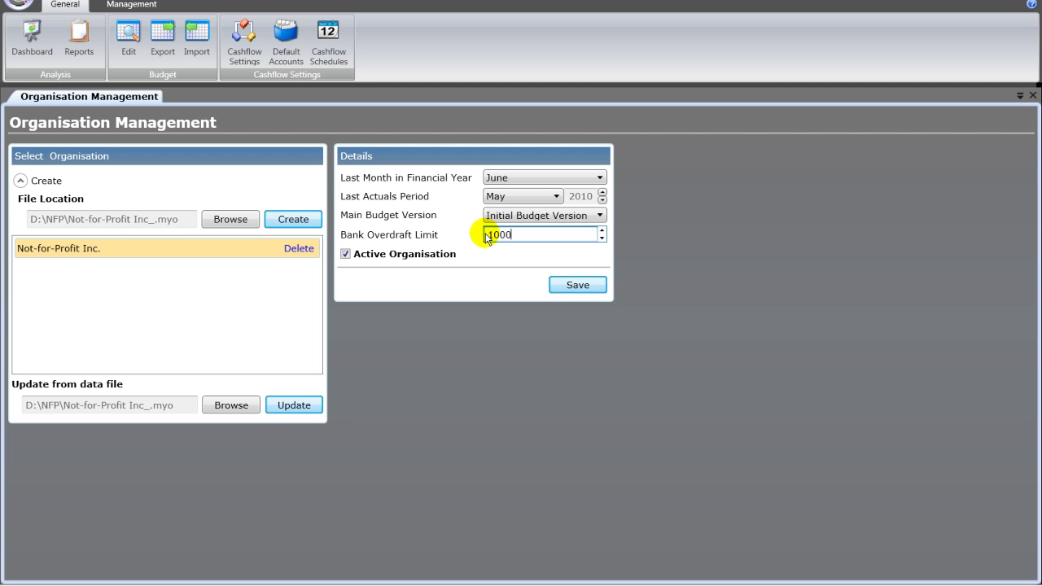
{"action": "left_click", "coordinate": [578, 288]}
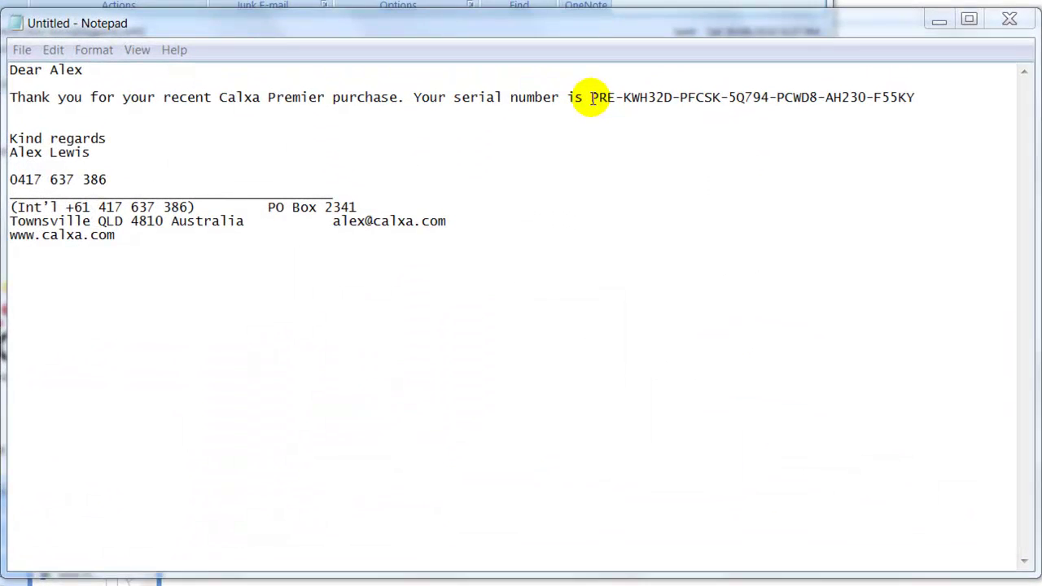
Step: Copy the serial number from the Notepad purchase email and open Calxa's Register form
{"action": "left_click_drag", "start_coordinate": [582, 187], "coordinate": [730, 188]}
{"action": "left_click_drag", "start_coordinate": [802, 99], "coordinate": [914, 100]}
{"action": "right_click", "coordinate": [883, 95]}
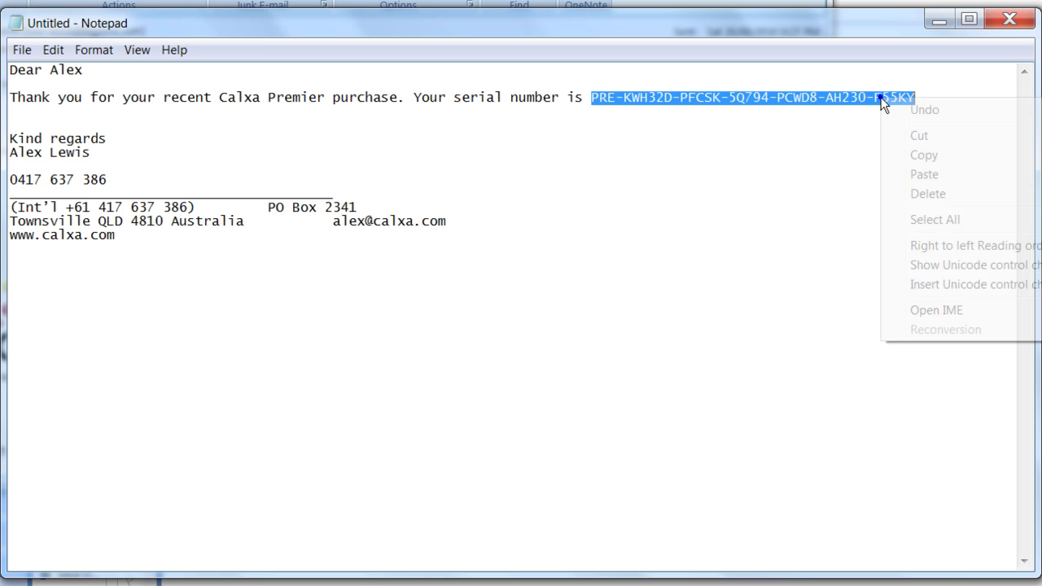
{"action": "left_click", "coordinate": [915, 154]}
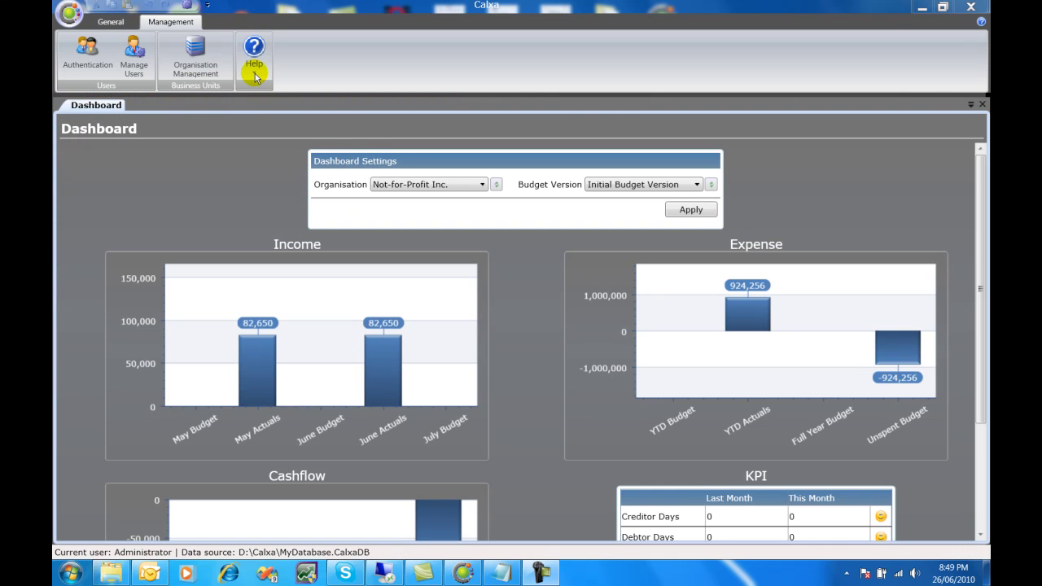
{"action": "left_click", "coordinate": [255, 75]}
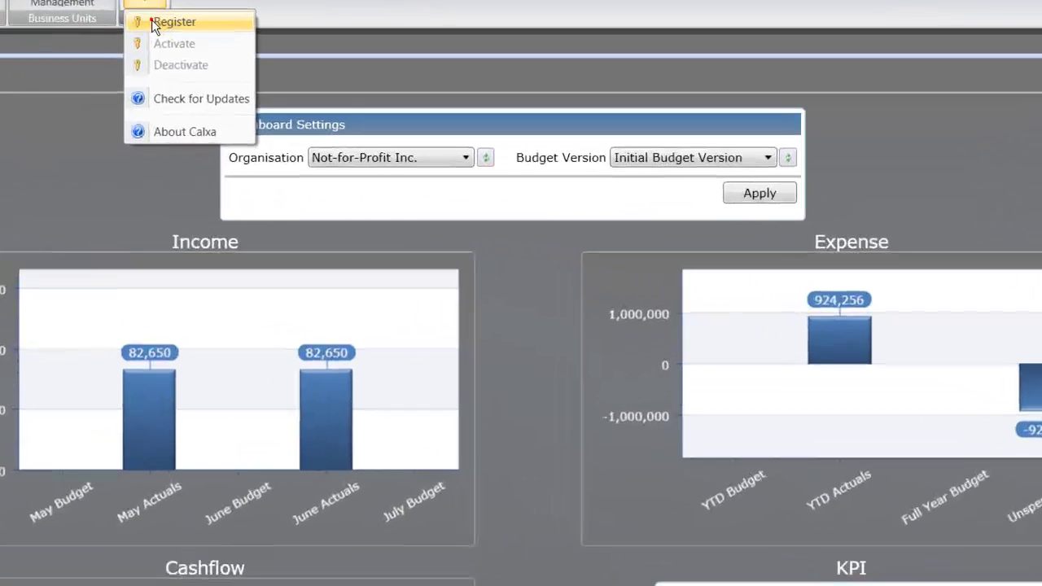
{"action": "left_click", "coordinate": [262, 88]}
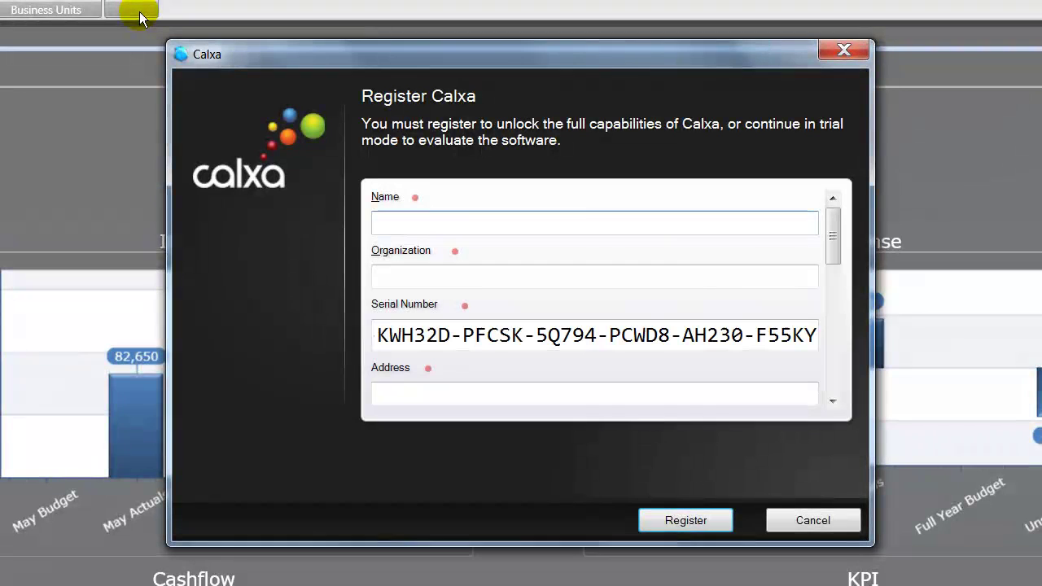
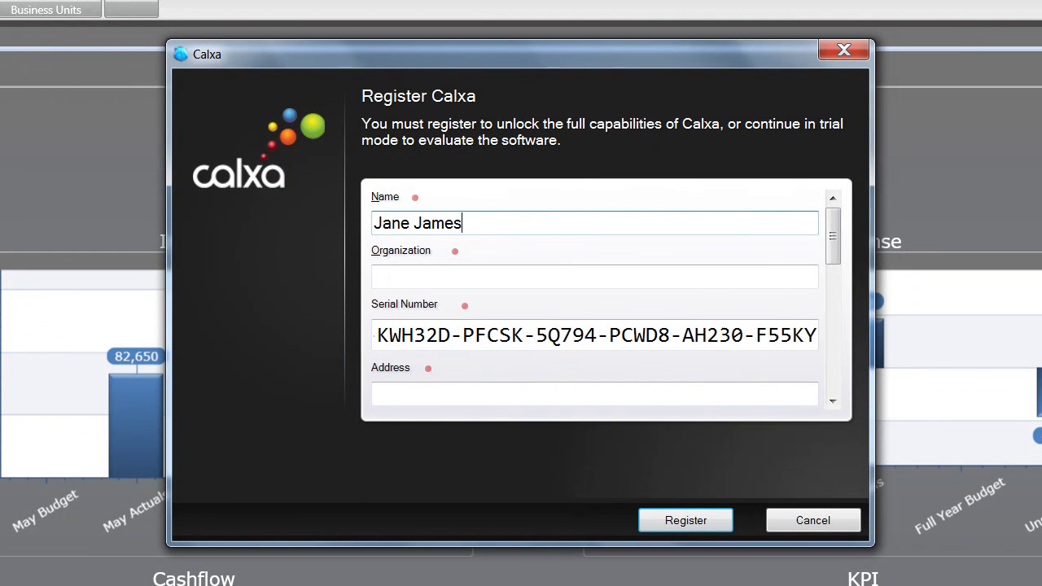
Step: Enter the contact's name, organisation 'Disability Services' and the street address
{"action": "key", "text": "Tab"}
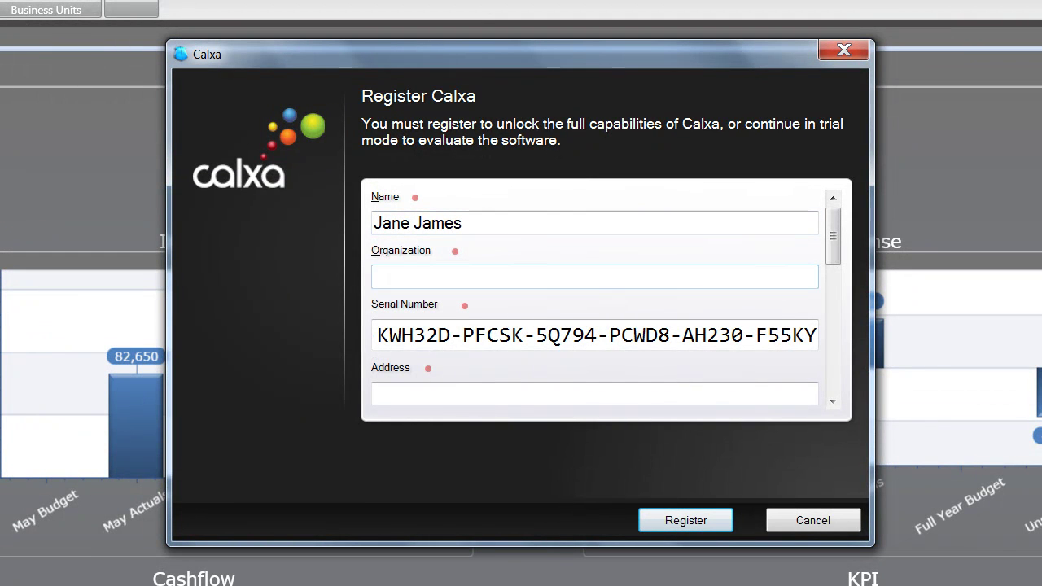
{"action": "type", "text": "Da"}
{"action": "key", "text": "BackSpace"}
{"action": "type", "text": "lity Services"}
{"action": "left_click", "coordinate": [817, 335]}
{"action": "left_click", "coordinate": [374, 394]}
{"action": "type", "text": "123 Main Street"}
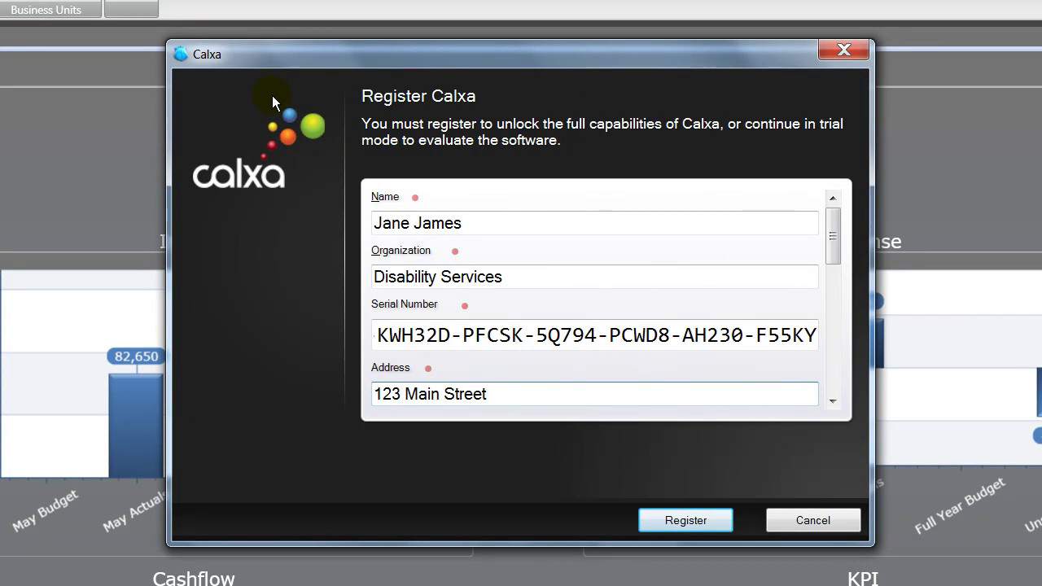
Step: Fill in the suburb, state, postcode and country fields
{"action": "key", "text": "Tab"}
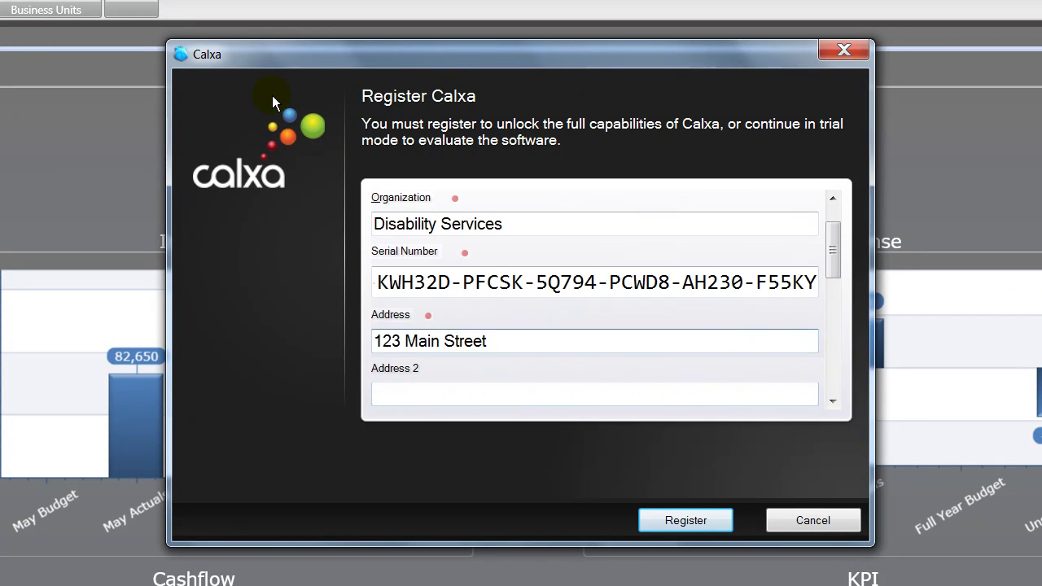
{"action": "key", "text": "Tab"}
{"action": "type", "text": "Longreach"}
{"action": "key", "text": "Tab"}
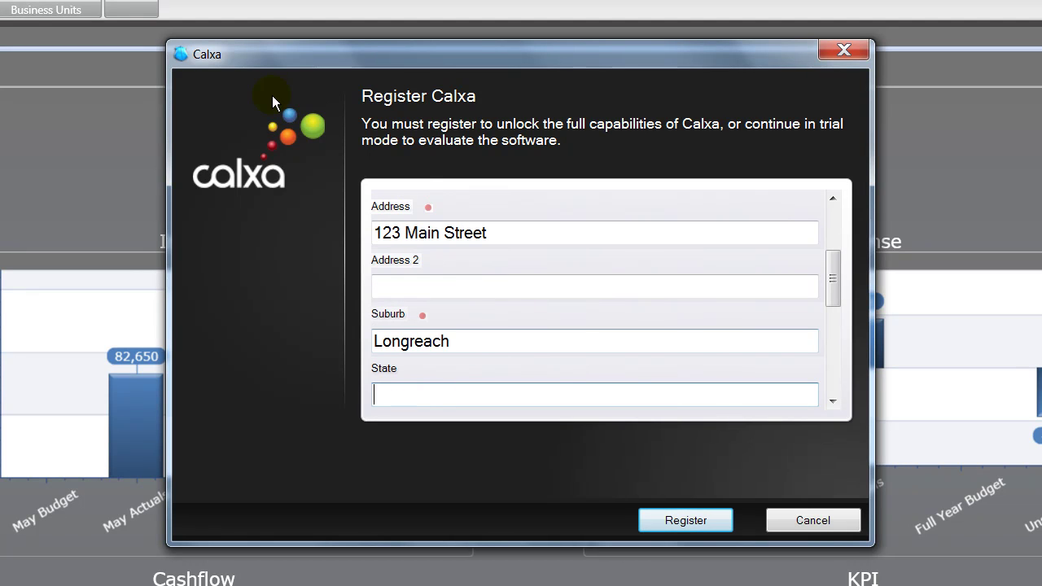
{"action": "type", "text": "QLD"}
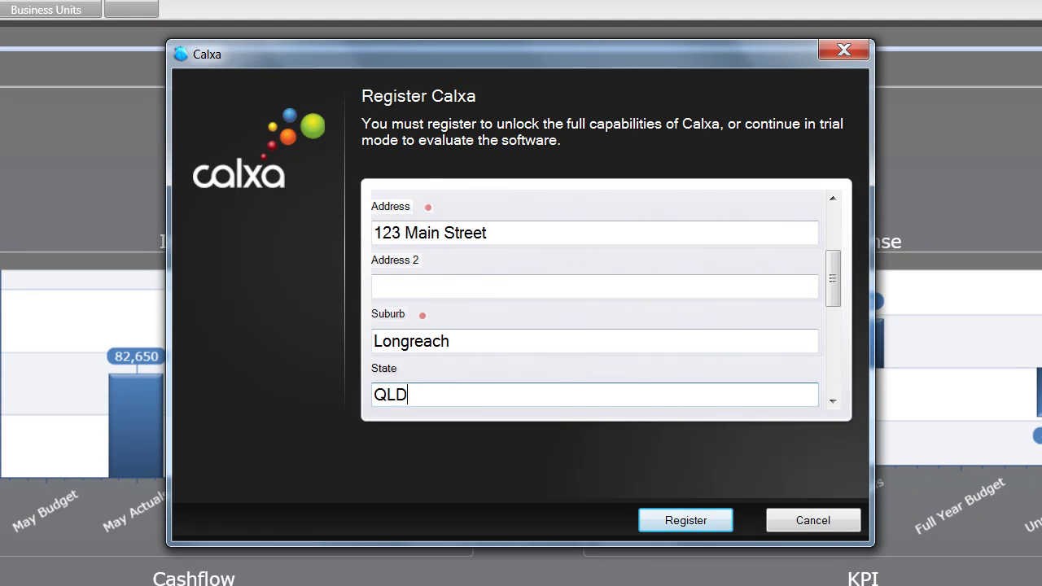
{"action": "key", "text": "Tab"}
{"action": "type", "text": "4555"}
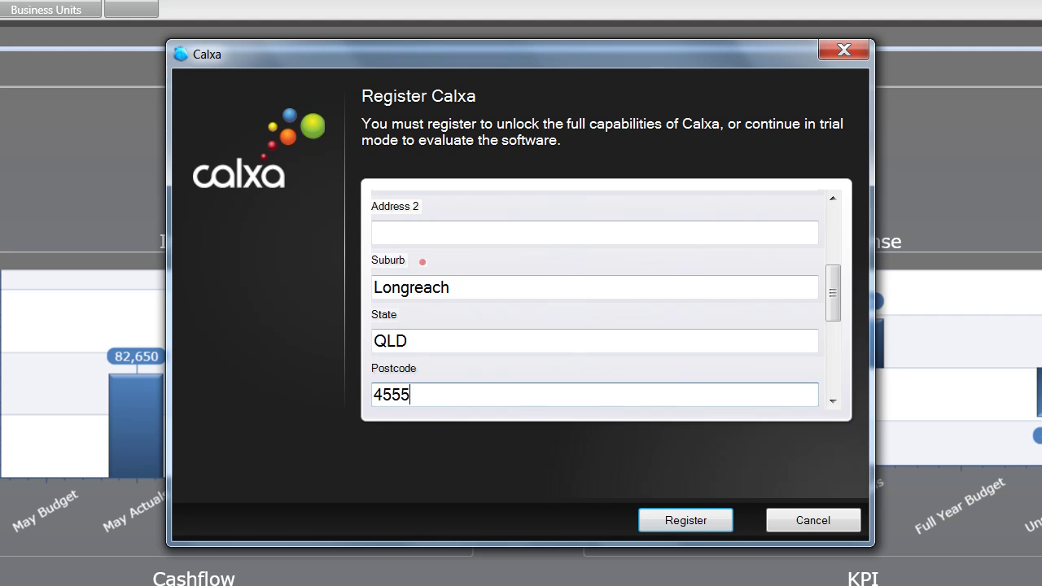
{"action": "key", "text": "Tab"}
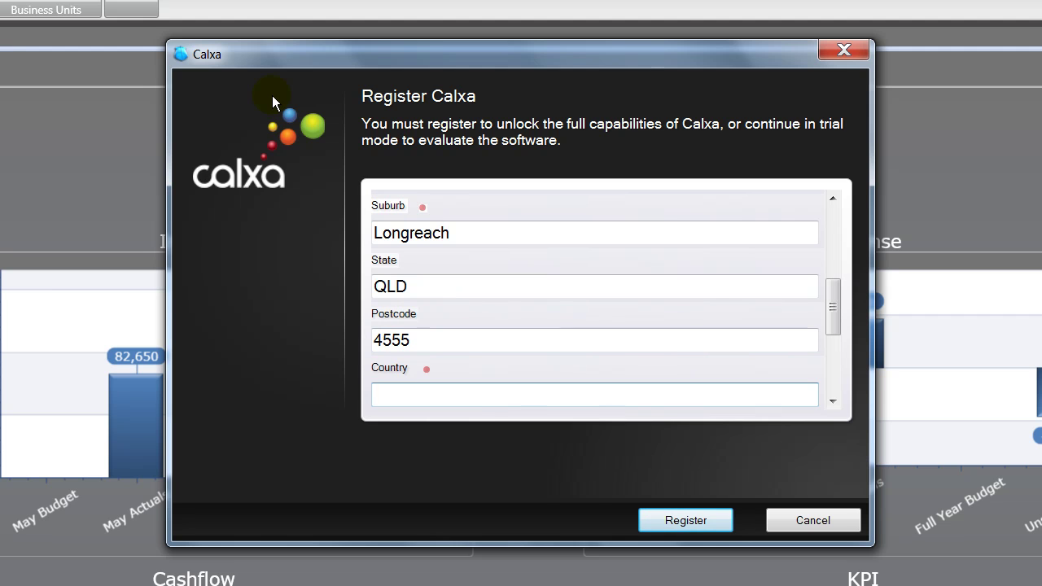
{"action": "type", "text": "Australia"}
Step: Enter the organisation's phone number, fax number, website and contact e-mail
{"action": "key", "text": "Tab"}
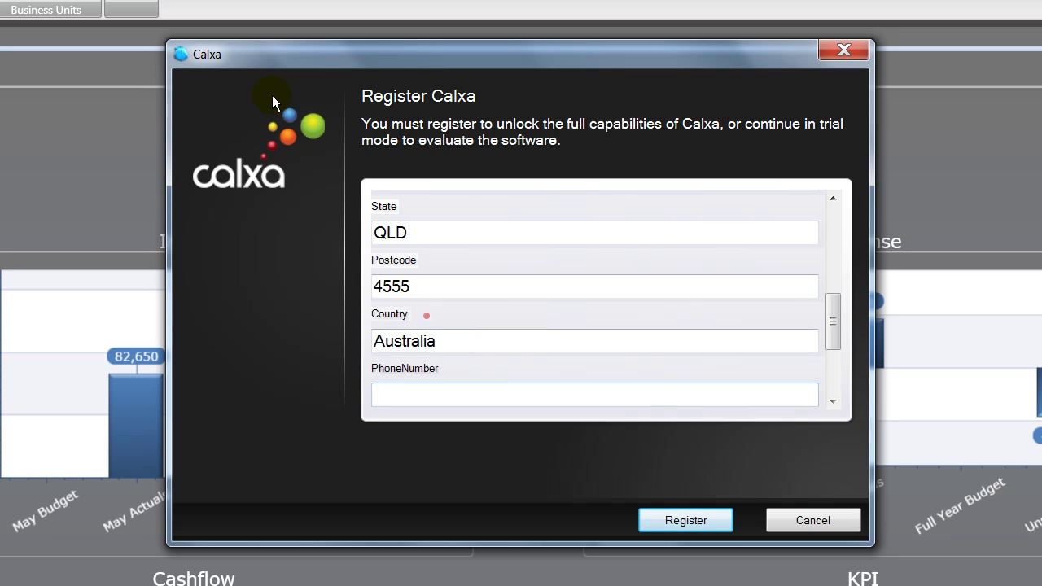
{"action": "type", "text": "07 5555 5555"}
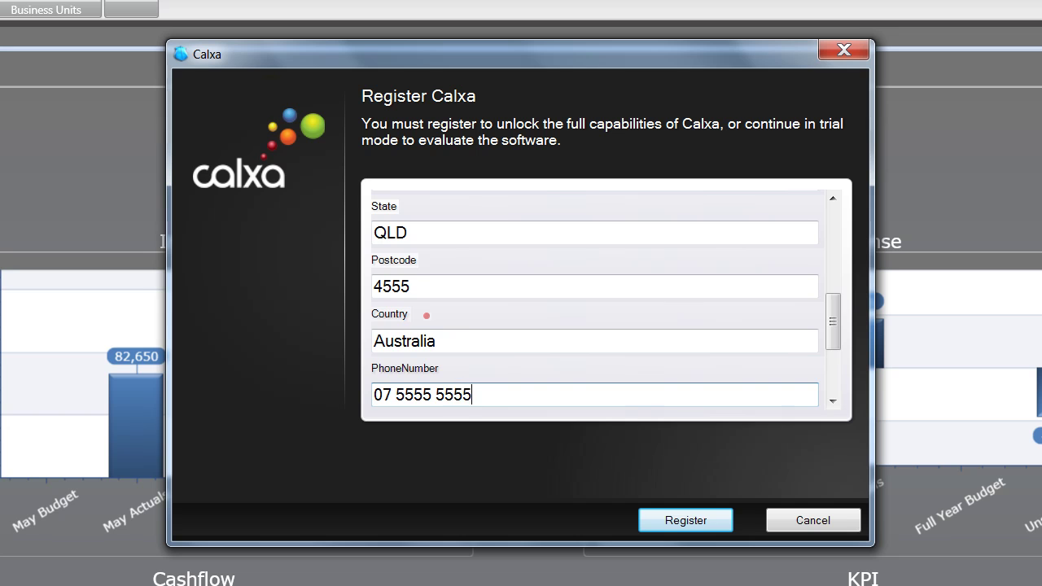
{"action": "key", "text": "Tab"}
{"action": "type", "text": "07 5555 6666"}
{"action": "key", "text": "Tab"}
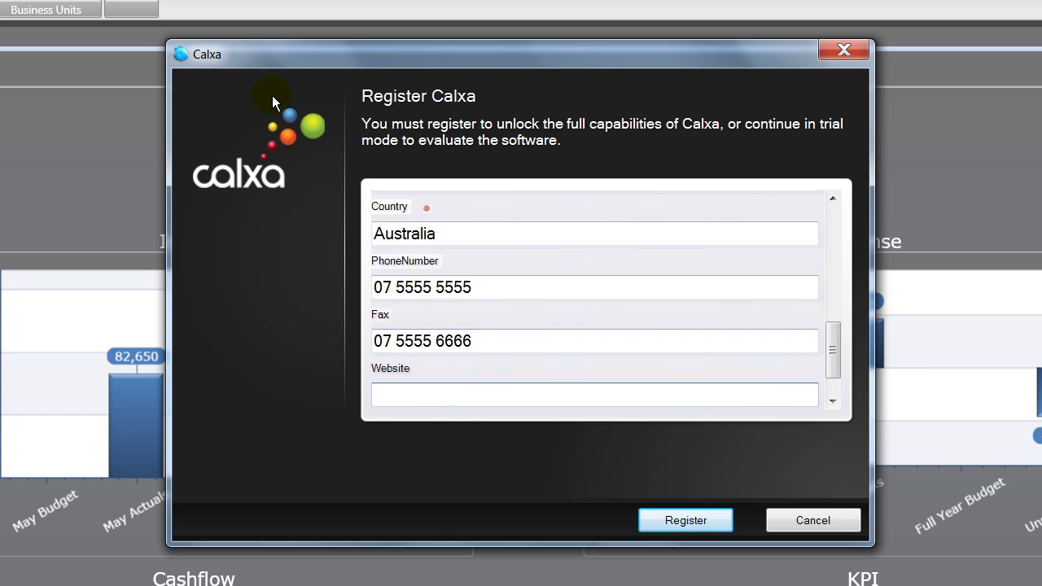
{"action": "type", "text": "www.longre"}
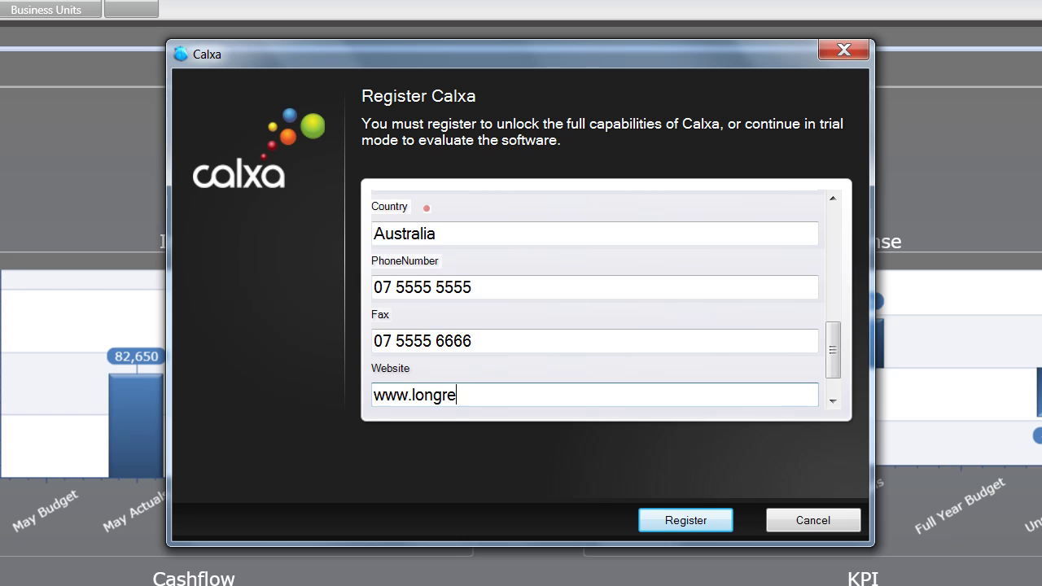
{"action": "type", "text": "achdisability.com.au"}
{"action": "key", "text": "Tab"}
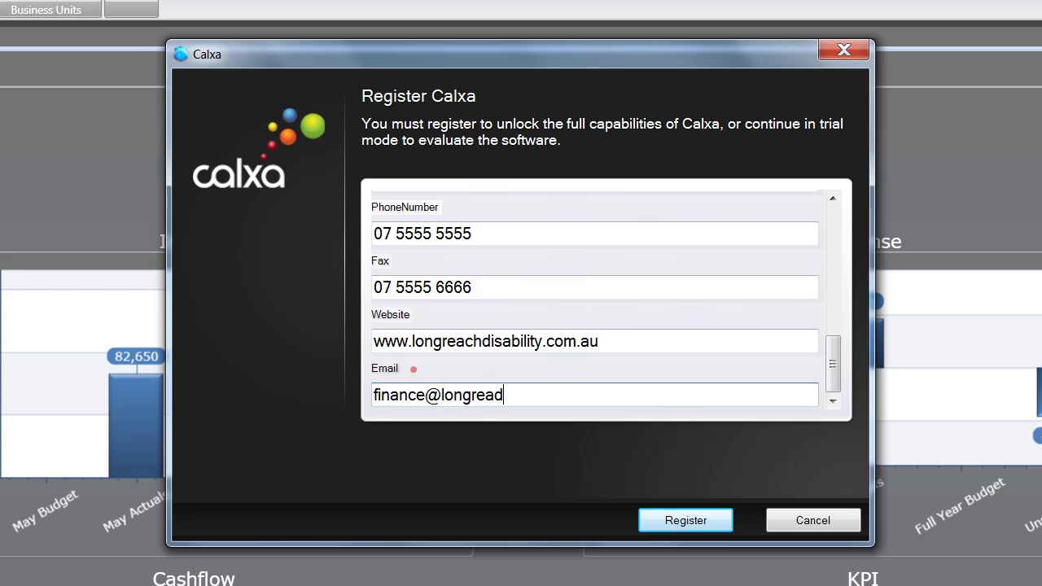
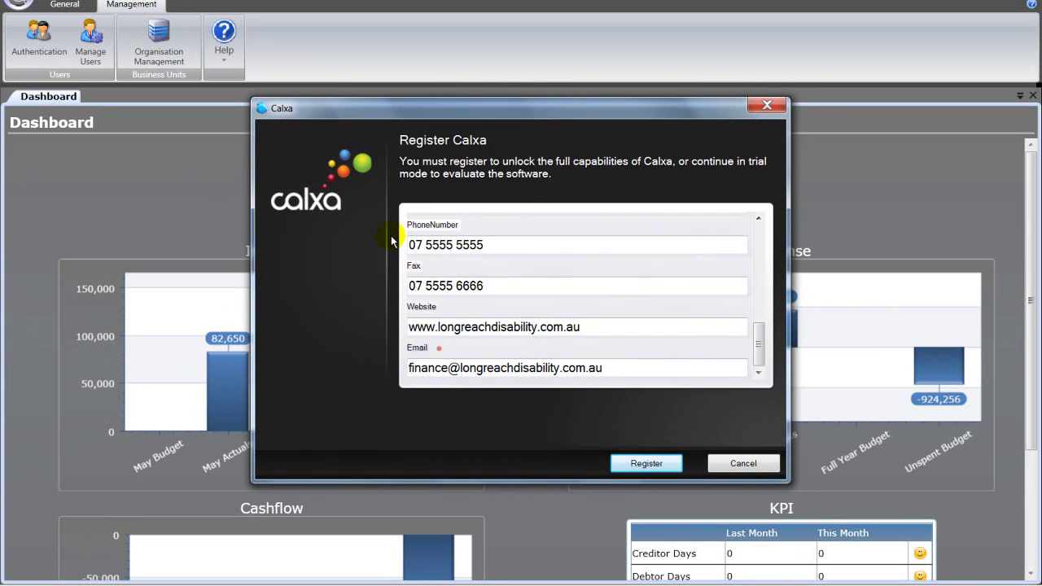
Step: Submit the registration, activate over the internet, and acknowledge the success message
{"action": "left_click", "coordinate": [645, 465]}
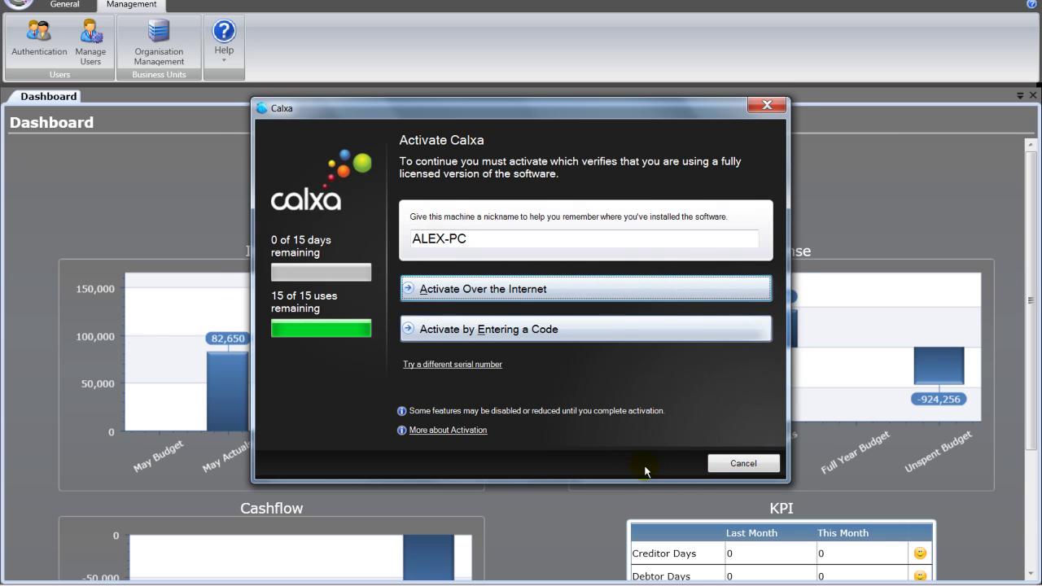
{"action": "left_click", "coordinate": [511, 294]}
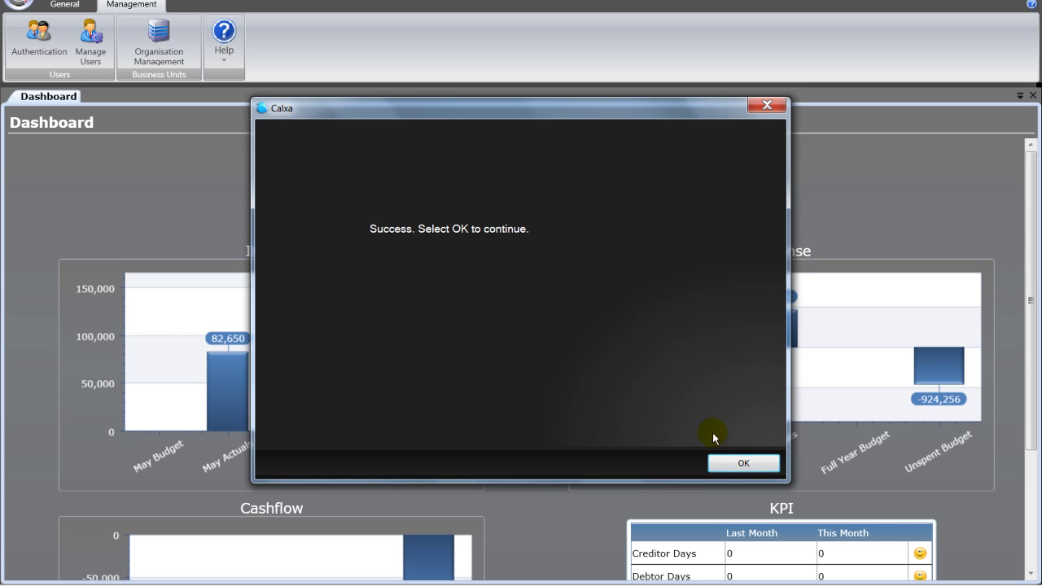
{"action": "left_click", "coordinate": [737, 462]}
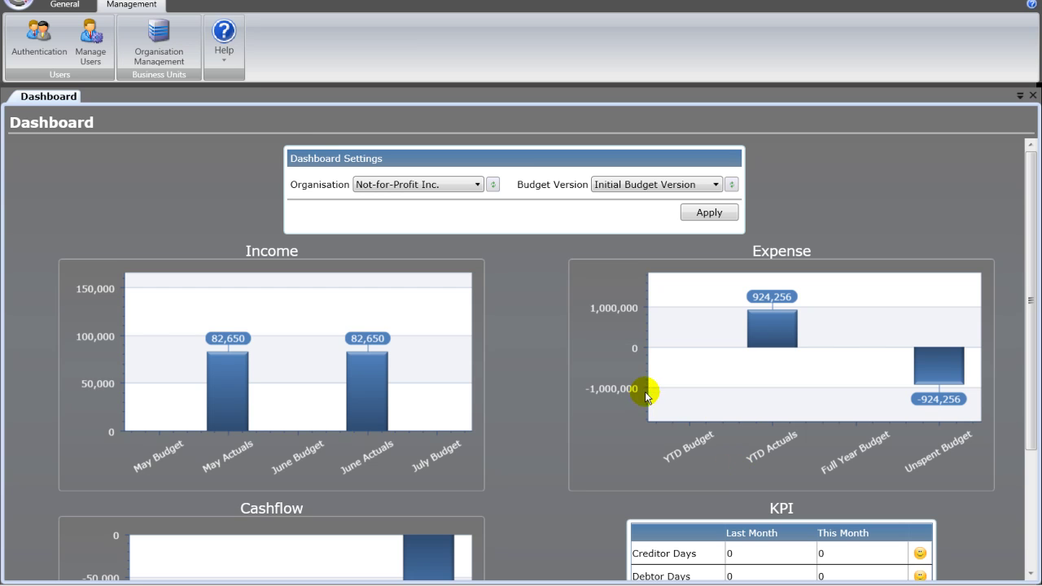
Step: Run Help > Check for Updates and close the 'software is up to date' message
{"action": "left_click", "coordinate": [226, 61]}
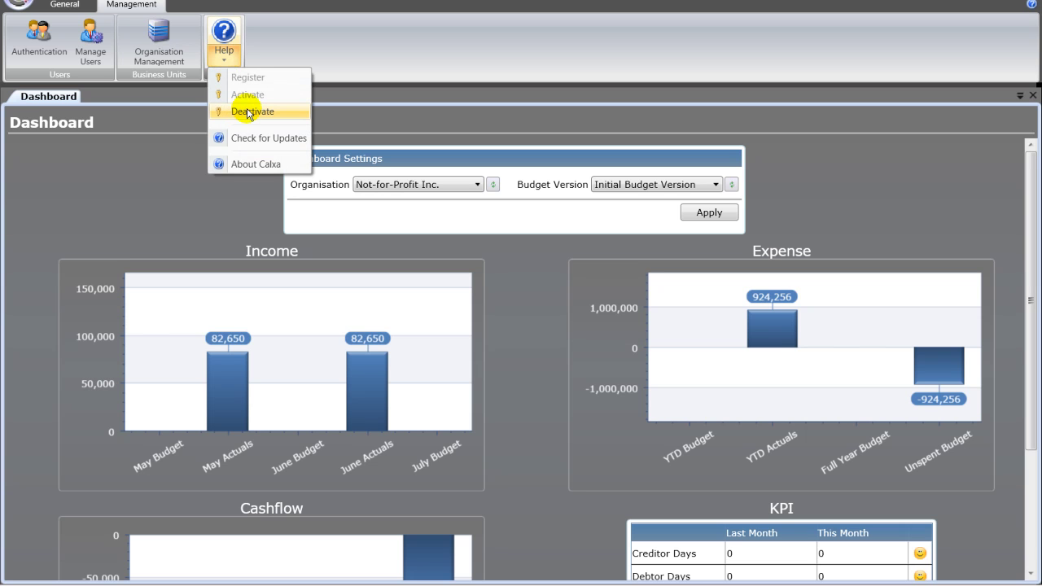
{"action": "left_click", "coordinate": [252, 138]}
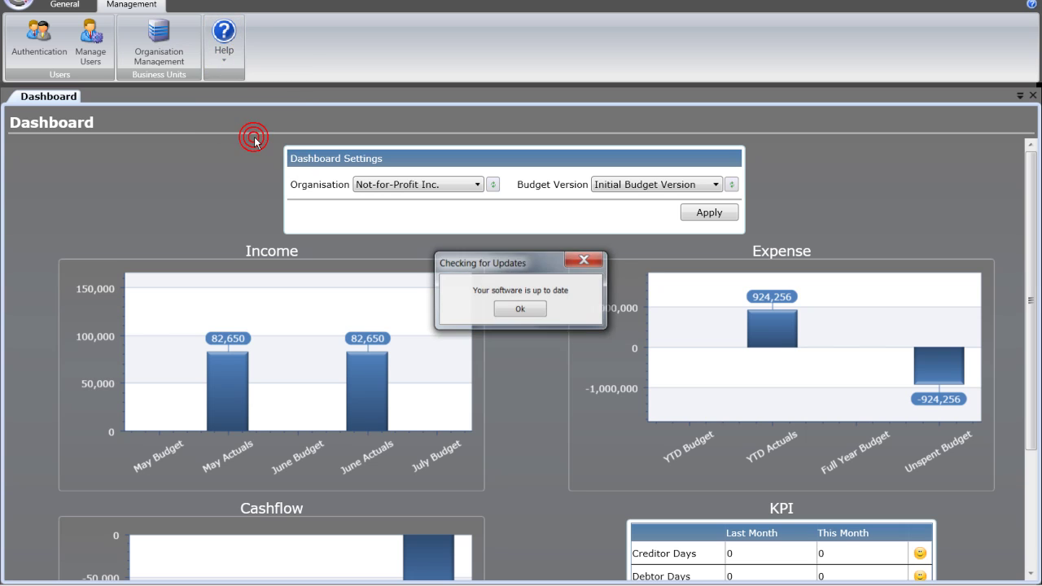
{"action": "left_click", "coordinate": [520, 309]}
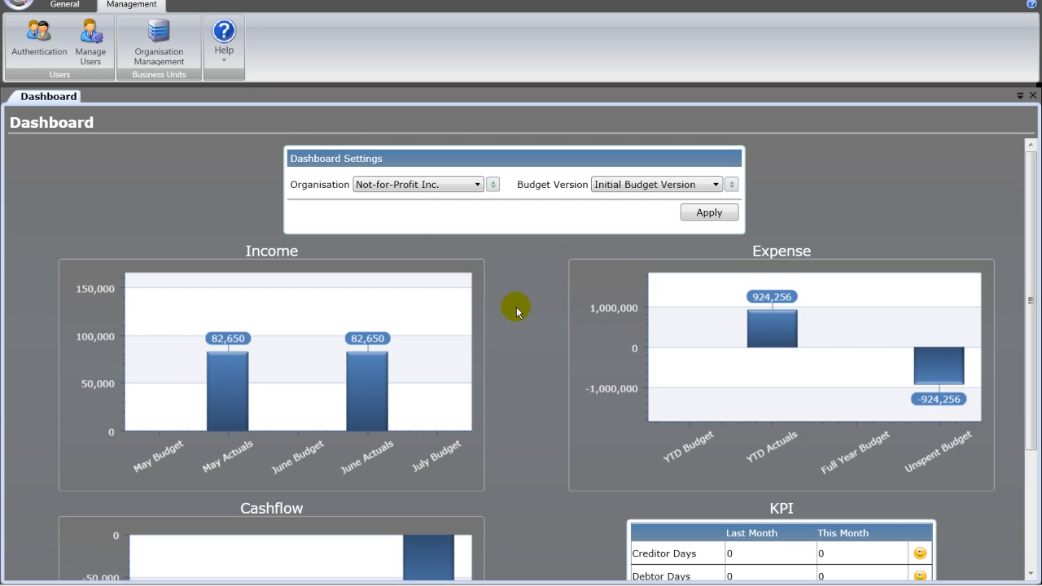